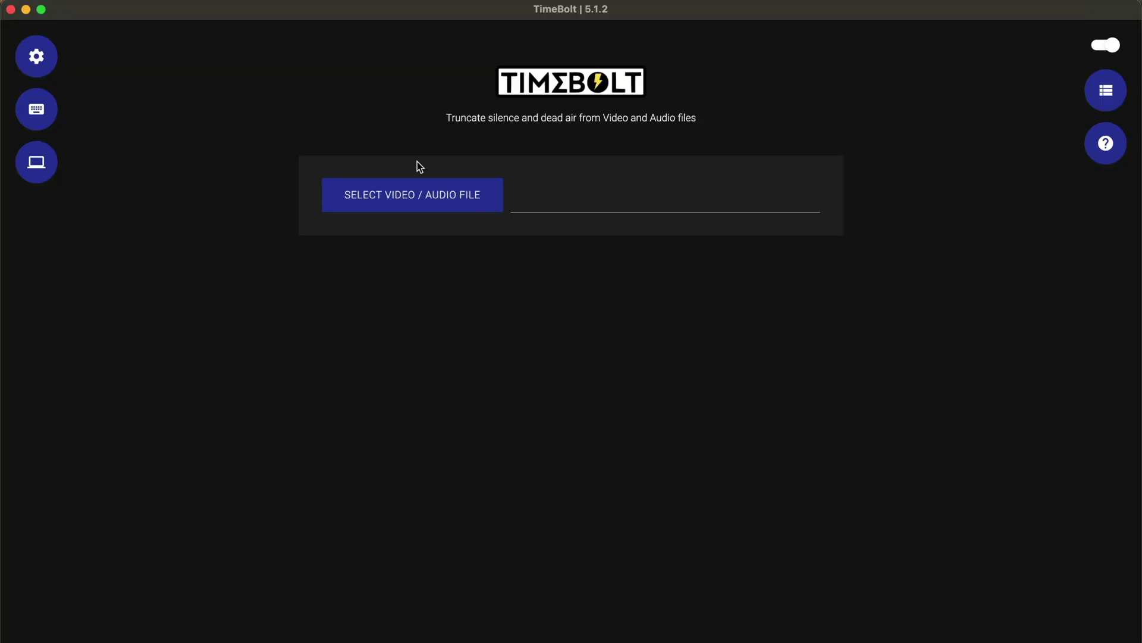
# Load IB022 Dihybrid.MP4 from 1 IB Videos > IB022 Dihybrid > 01-Media into TimeBolt
pyautogui.click(433, 205)
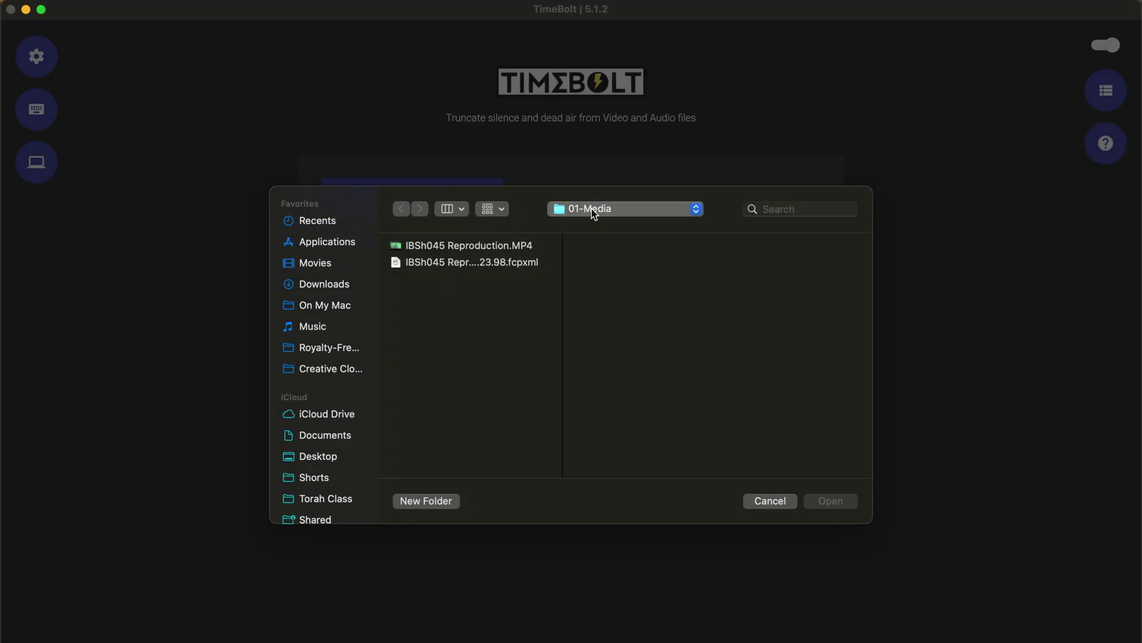
pyautogui.click(591, 209)
pyautogui.click(594, 230)
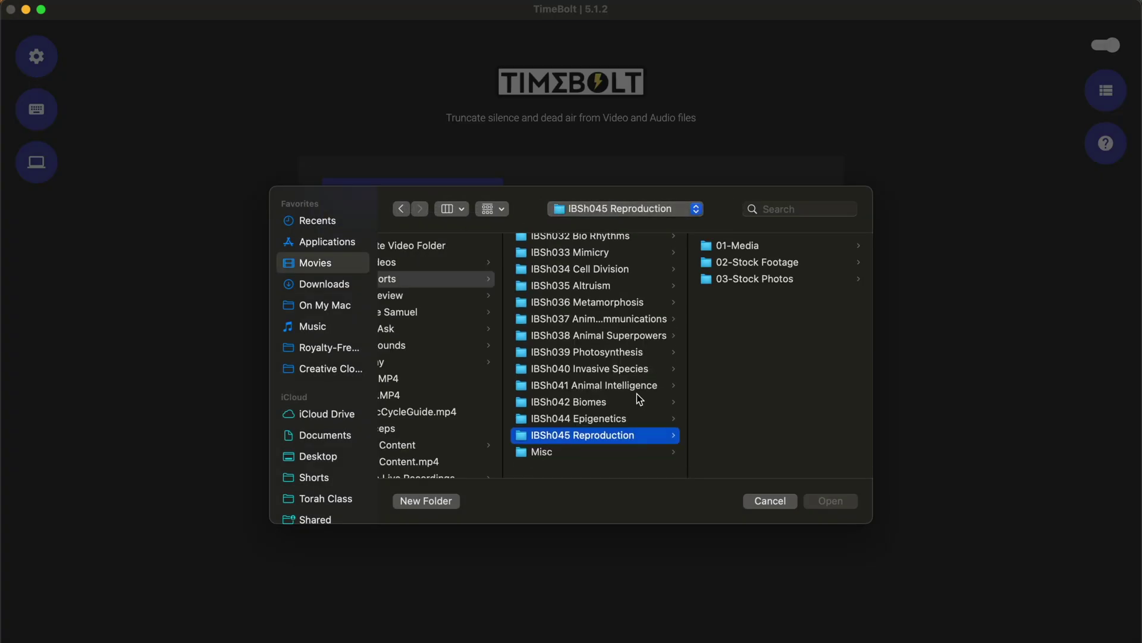
pyautogui.scroll(1, 636, 399)
pyautogui.press('Left')
pyautogui.press('Up')
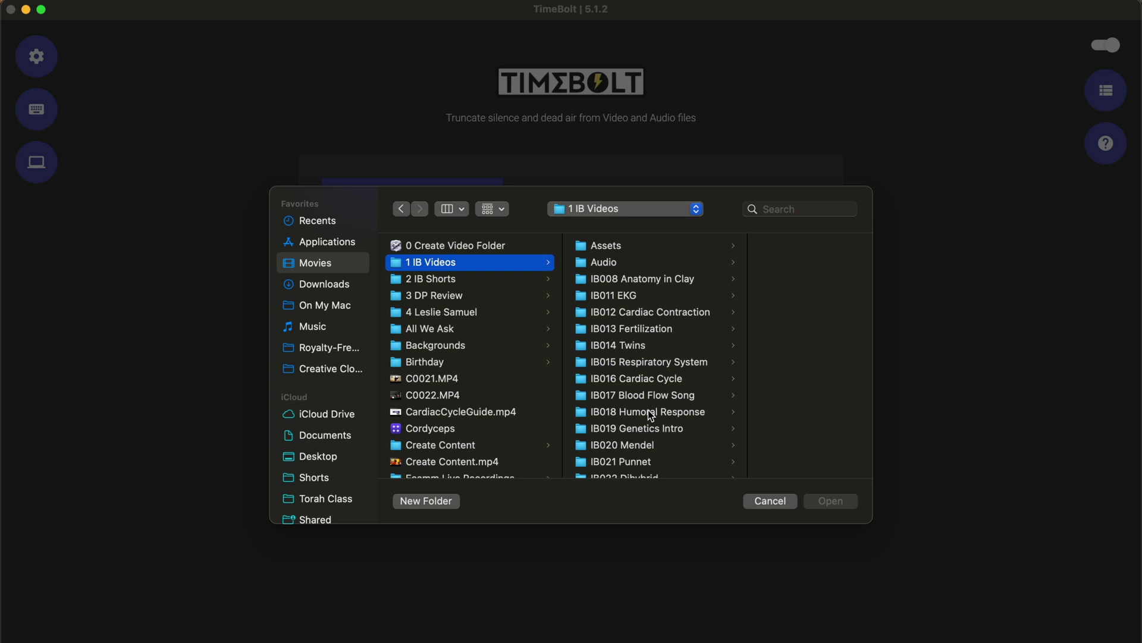
pyautogui.click(636, 380)
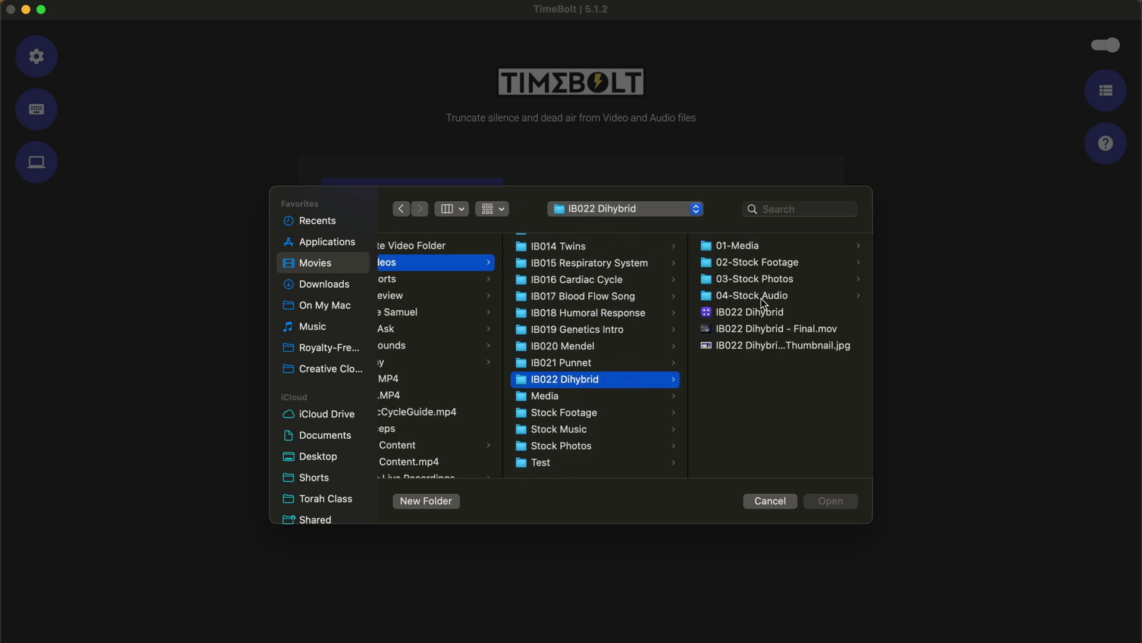
pyautogui.click(748, 247)
pyautogui.doubleClick(766, 246)
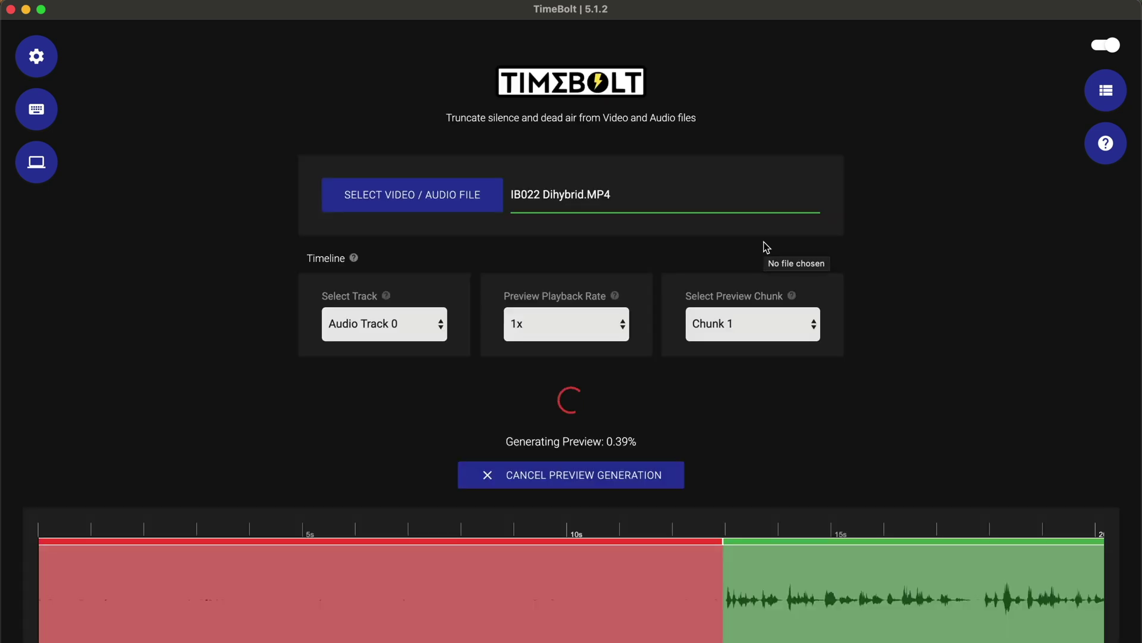
# Scroll the timeline back and forth to review the preview's marked silent and spoken sections
pyautogui.hscroll(2, 483, 580)
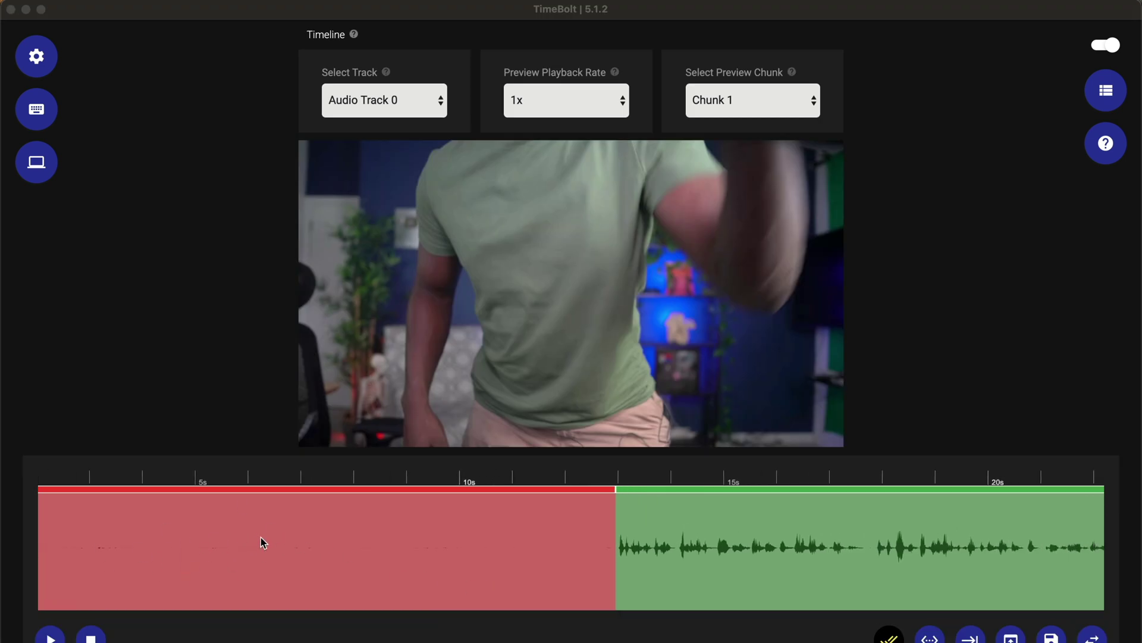
pyautogui.hscroll(-2, 263, 541)
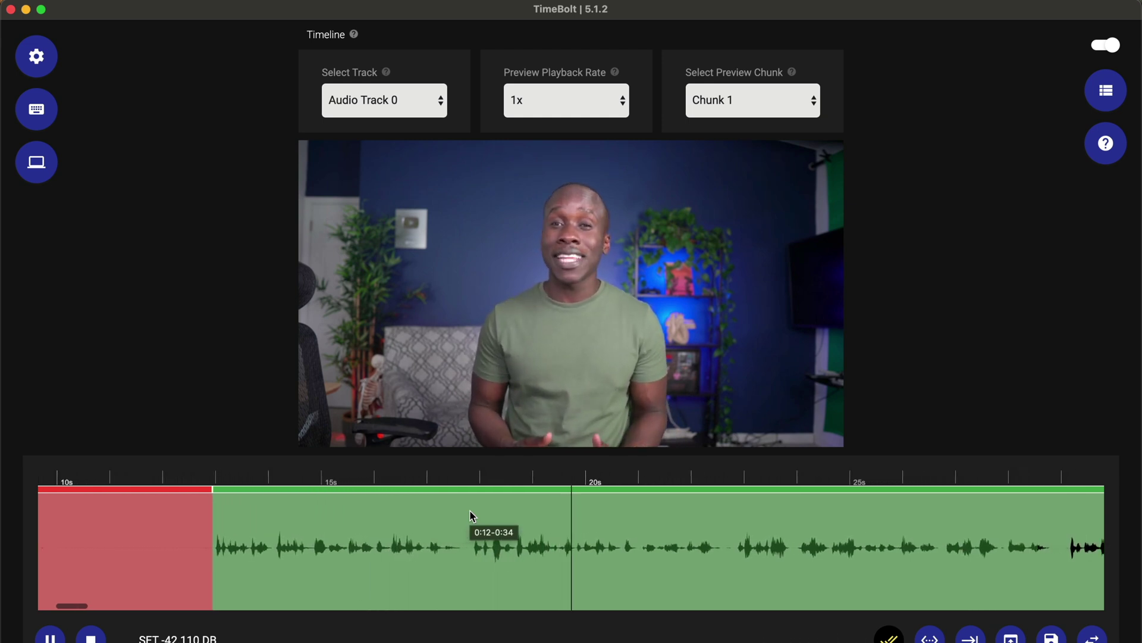
pyautogui.press('space')
pyautogui.hscroll(10, 613, 542)
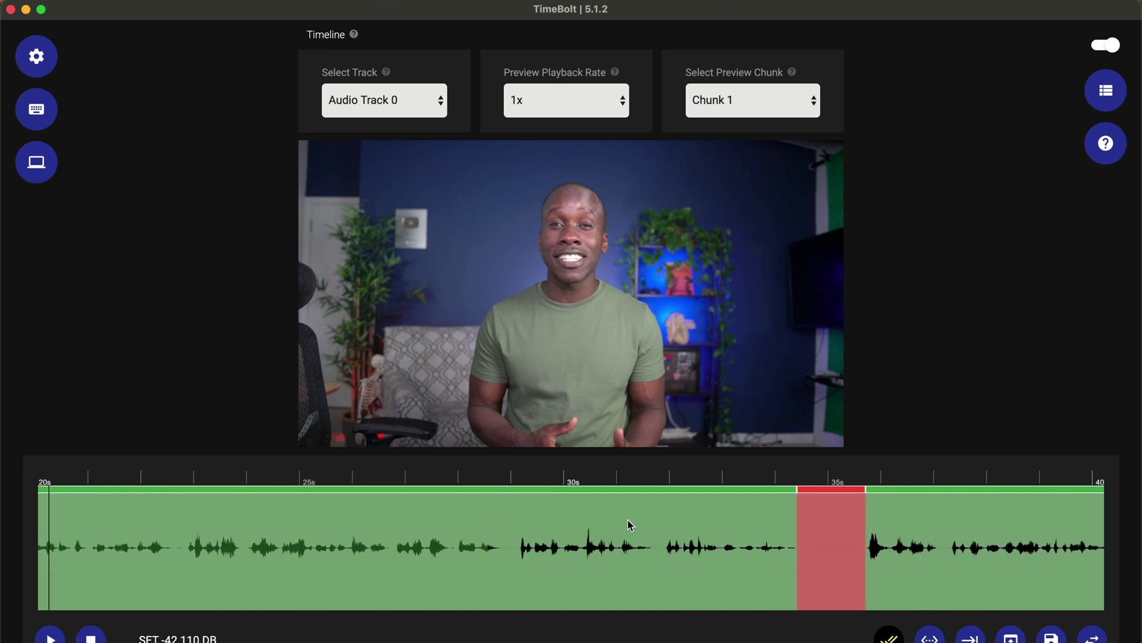
pyautogui.click(628, 520)
pyautogui.press('space')
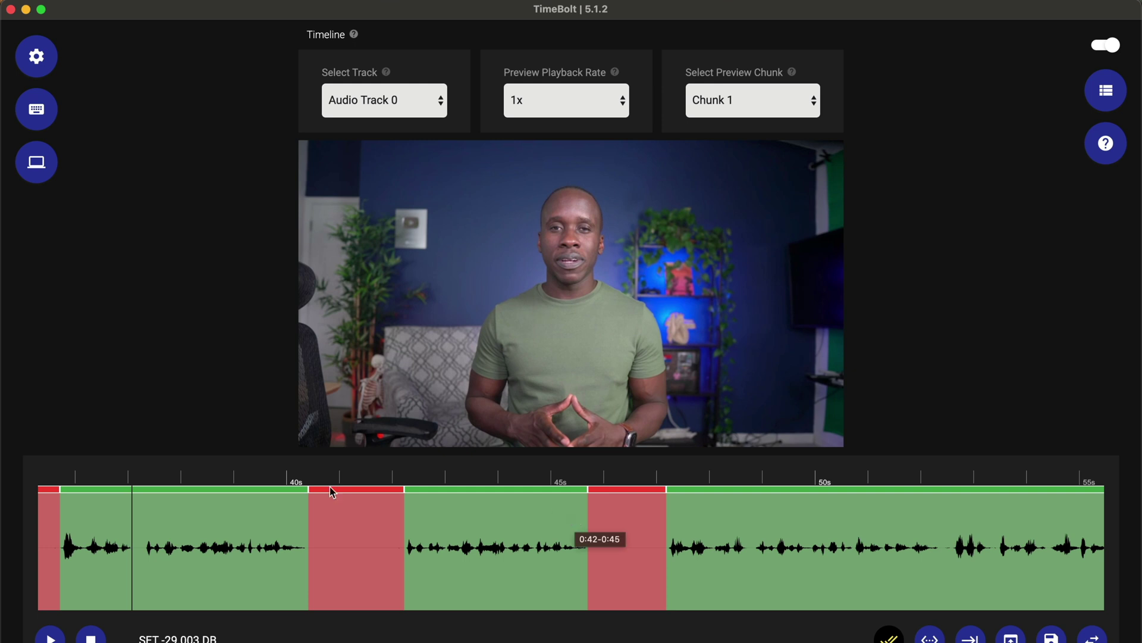
pyautogui.press('space')
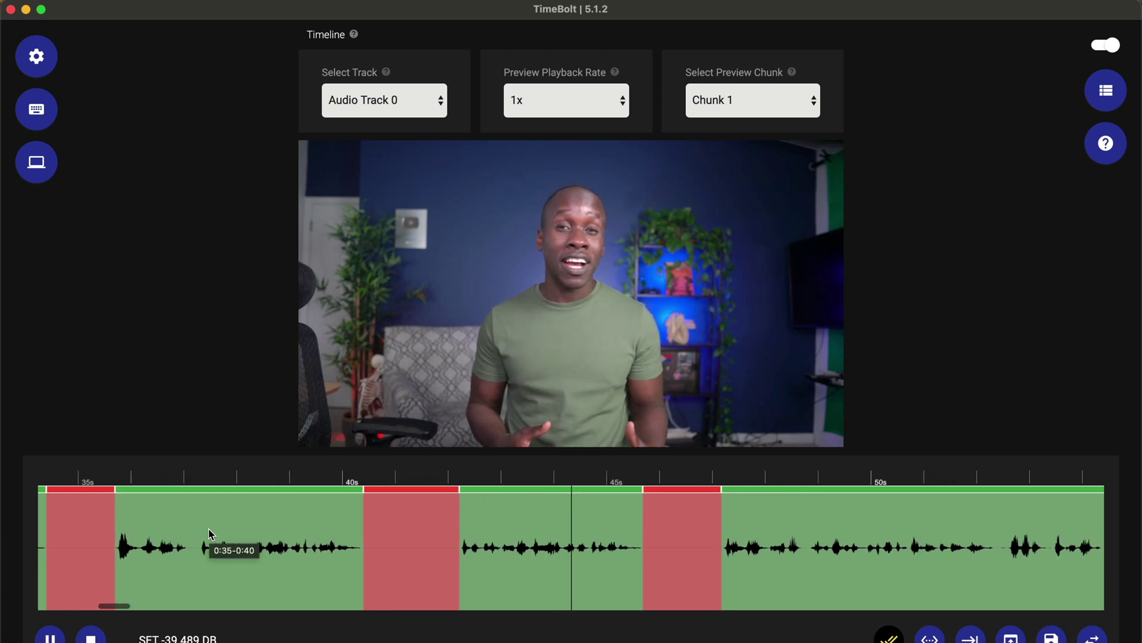
pyautogui.press('space')
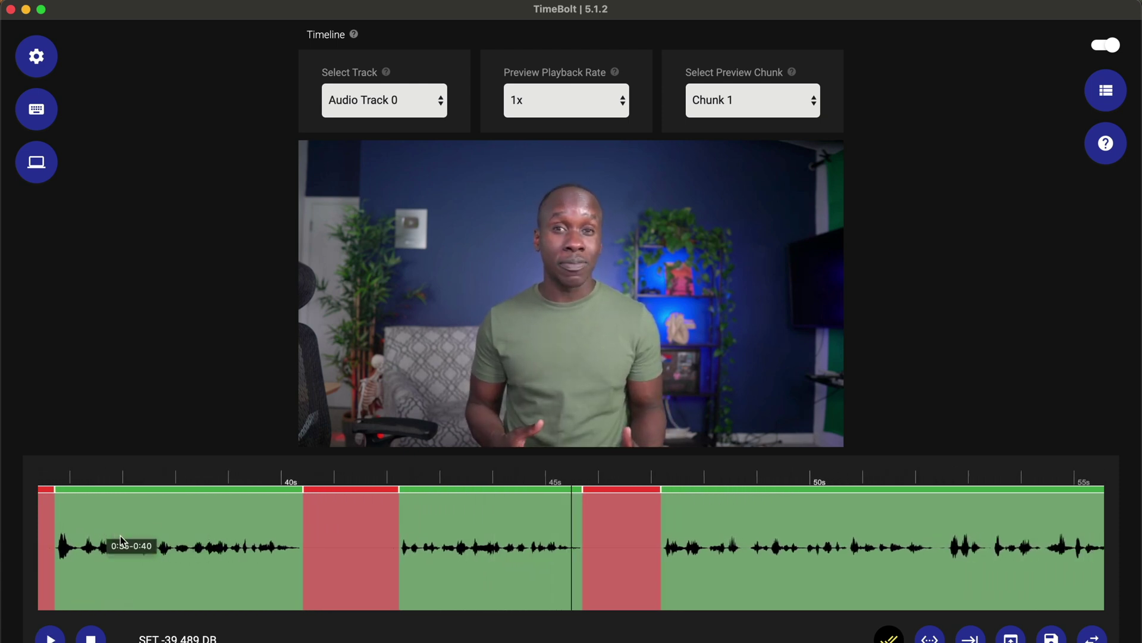
pyautogui.click(126, 544)
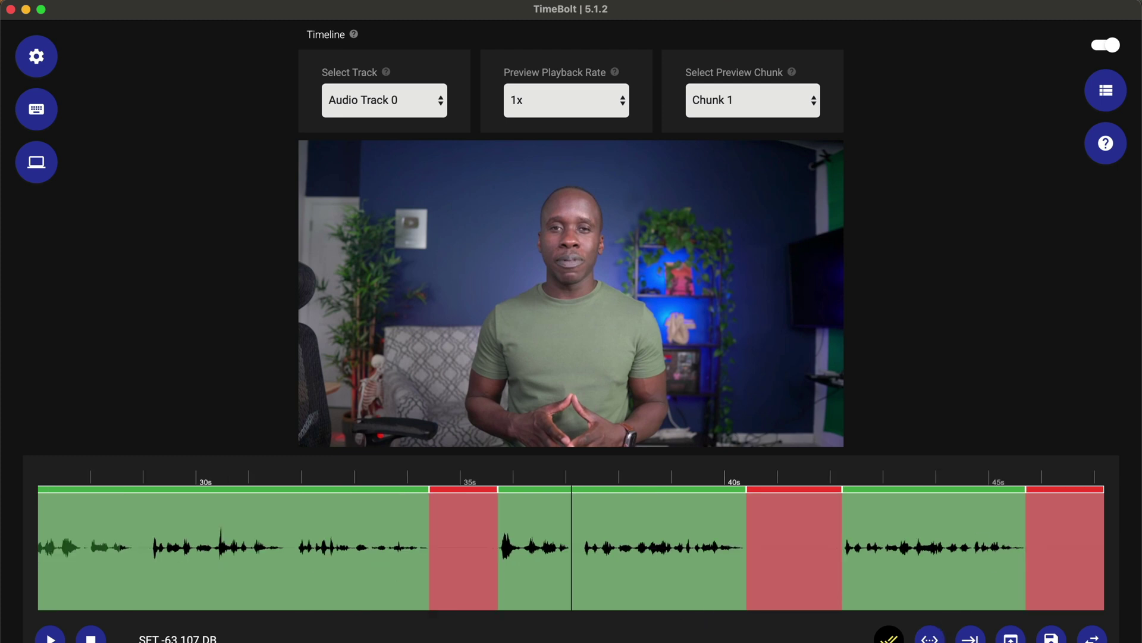
pyautogui.click(629, 490)
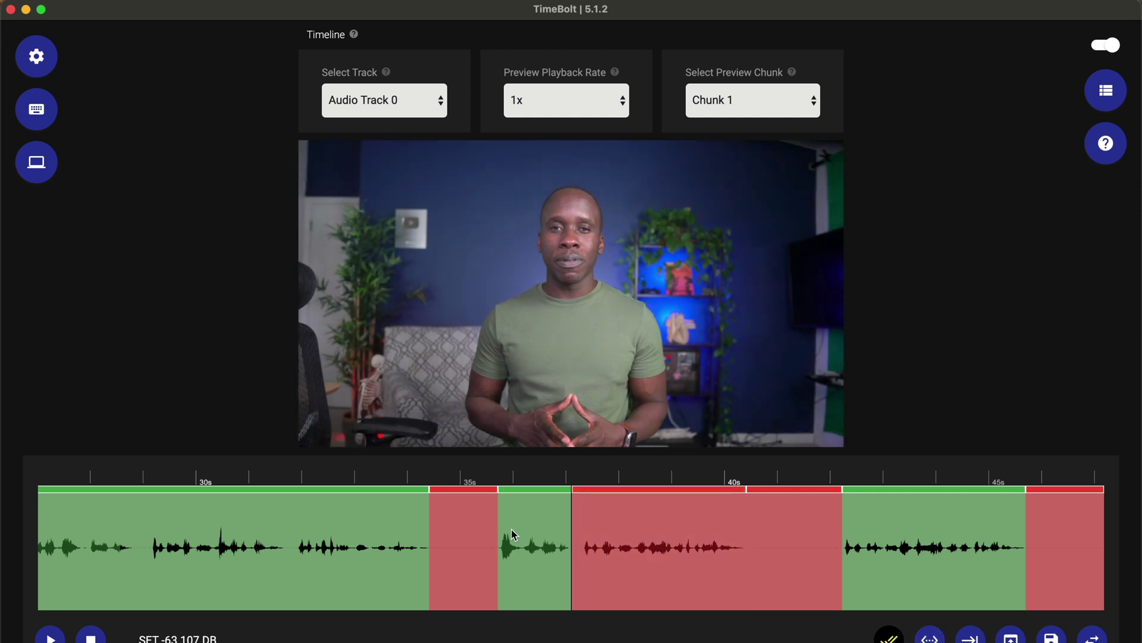
pyautogui.press('space')
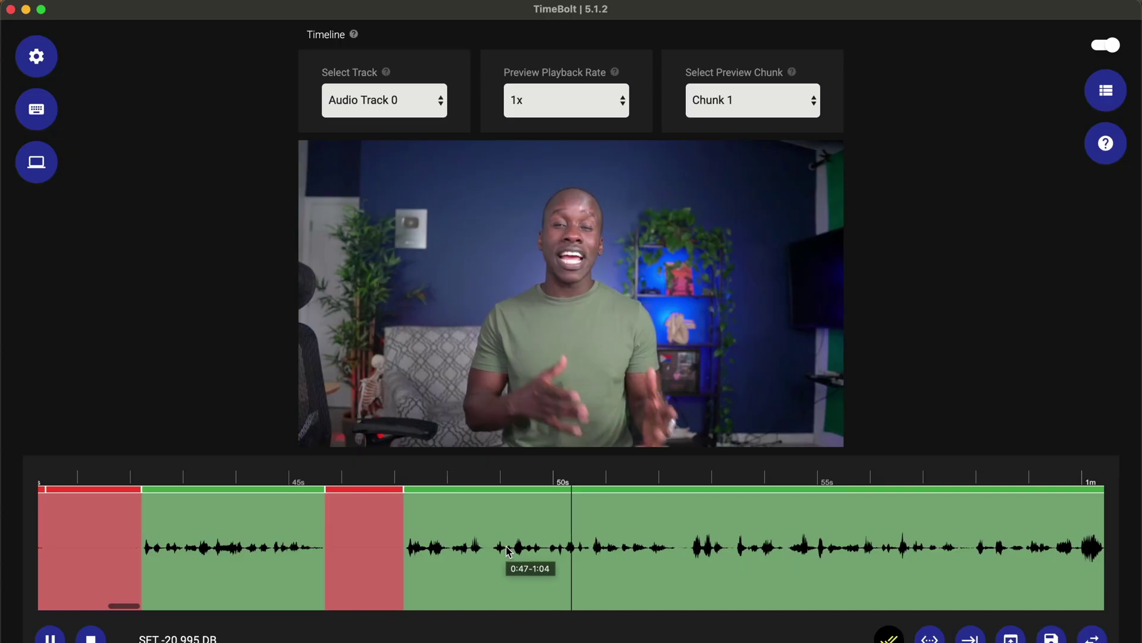
pyautogui.press('space')
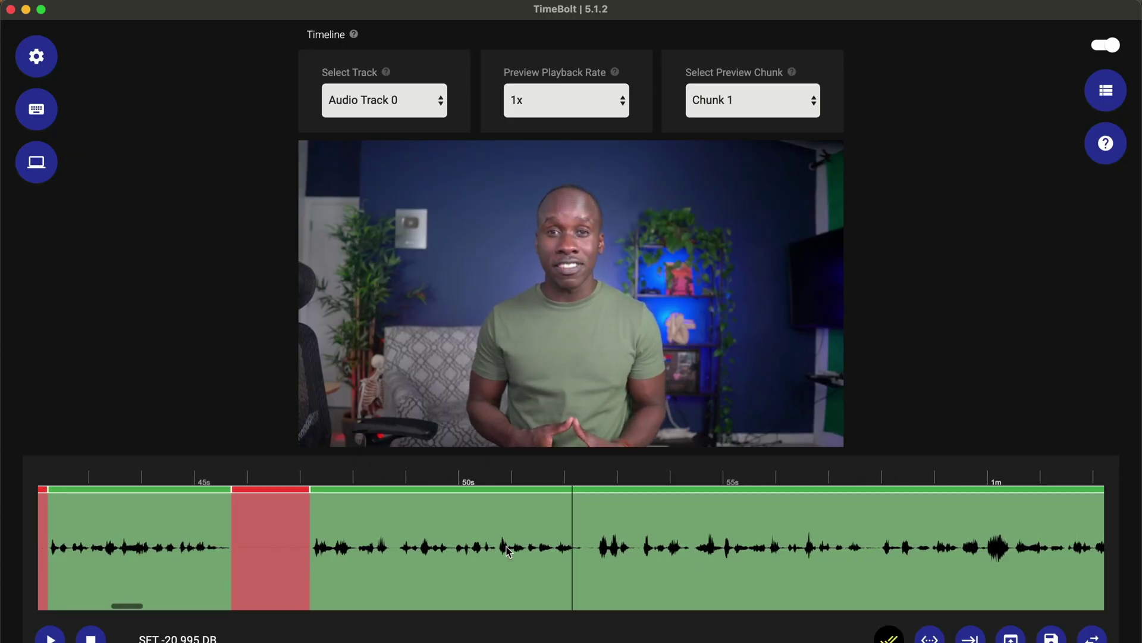
pyautogui.hscroll(10, 633, 556)
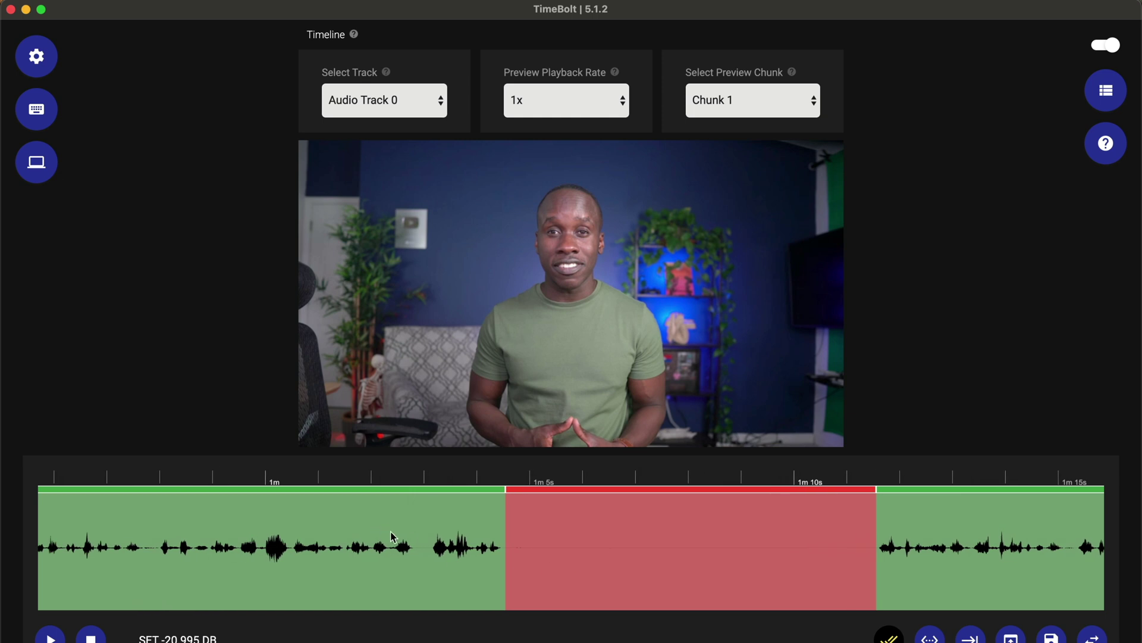
pyautogui.click(392, 537)
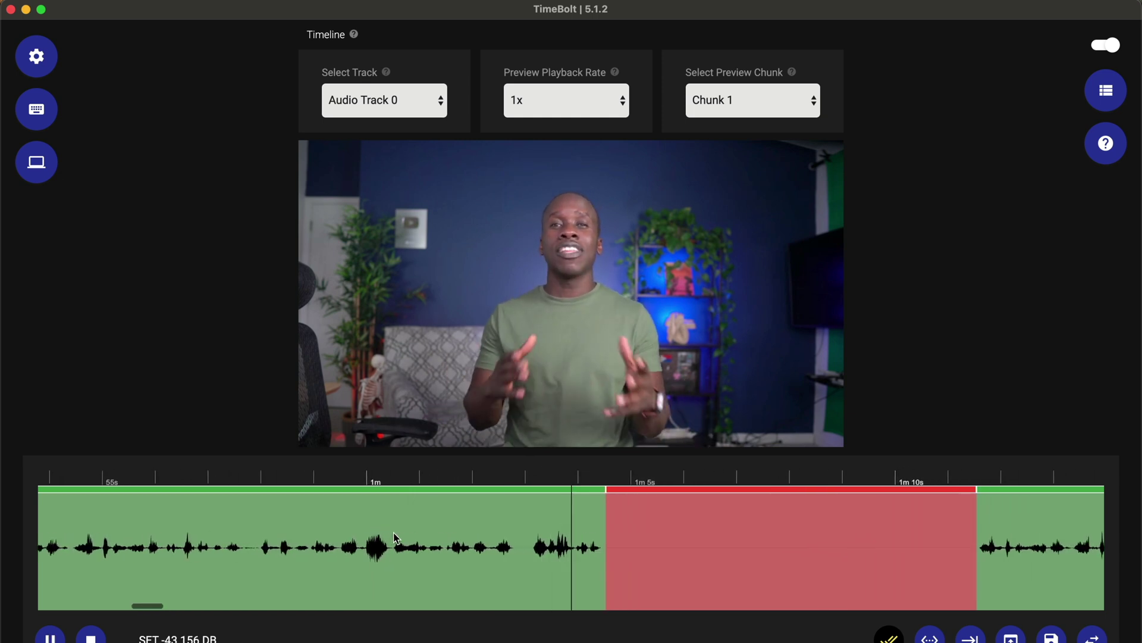
pyautogui.press('space')
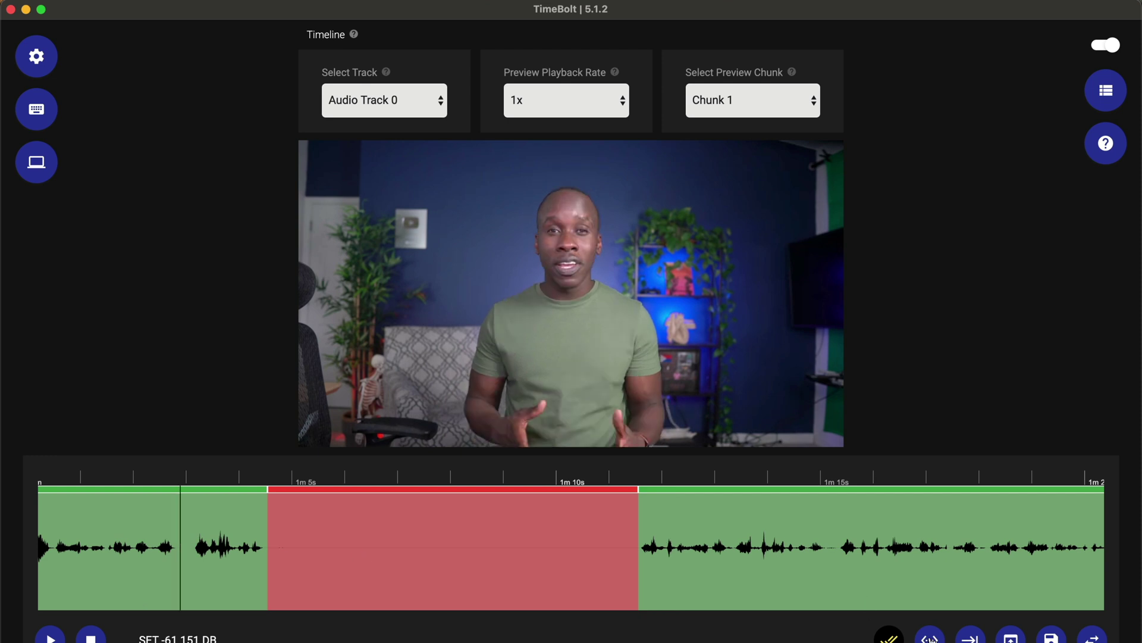
pyautogui.click(236, 497)
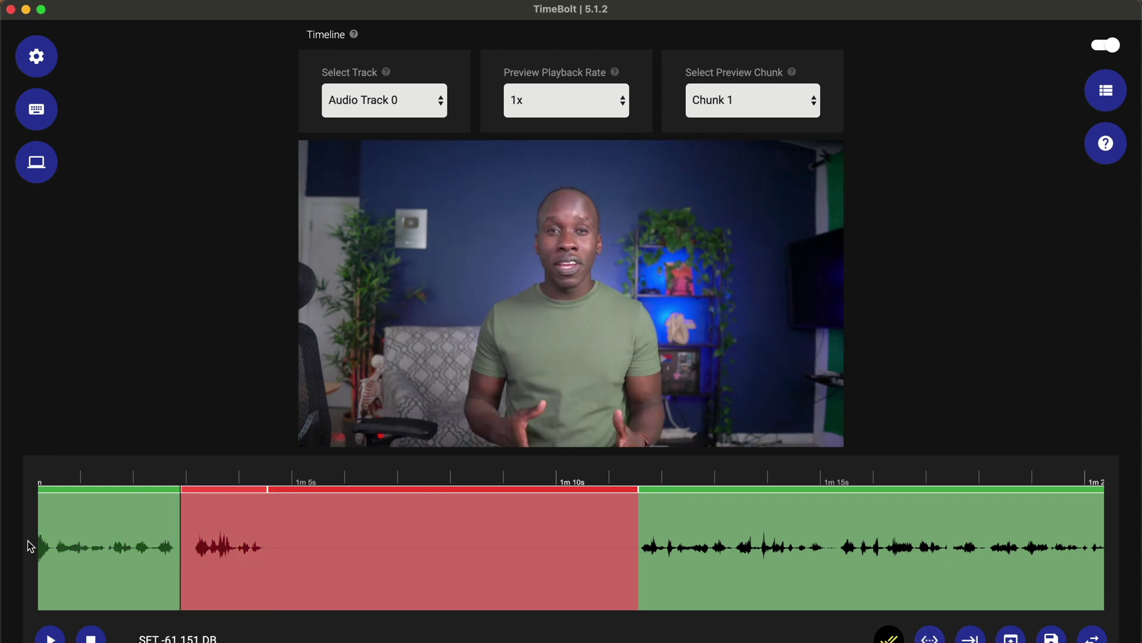
pyautogui.click(64, 543)
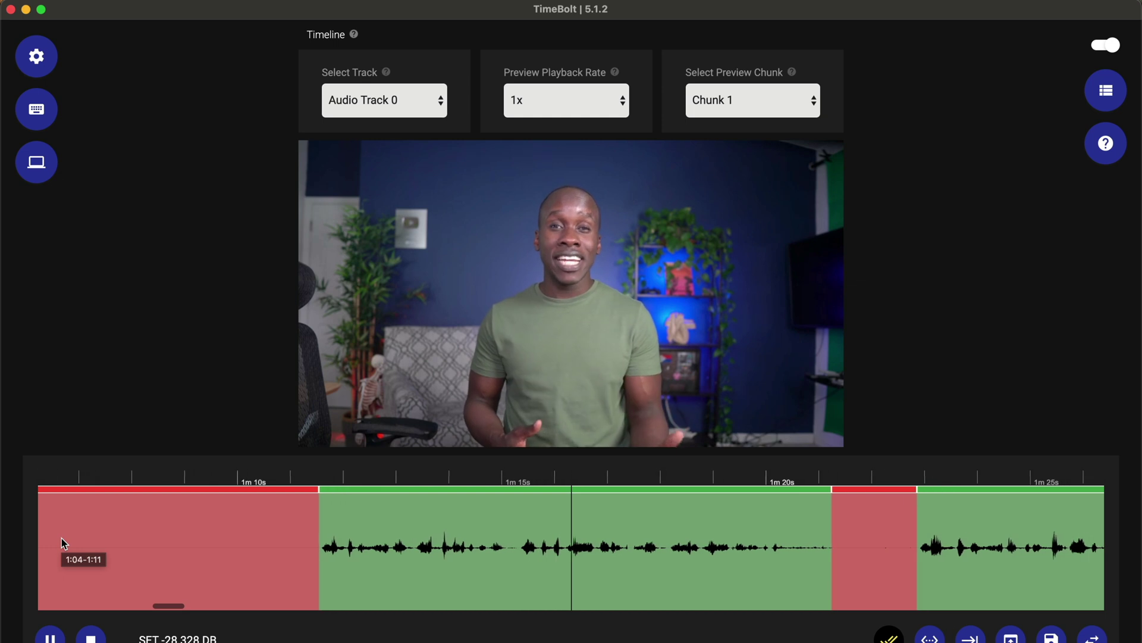
pyautogui.press('space')
pyautogui.hscroll(15, 61, 538)
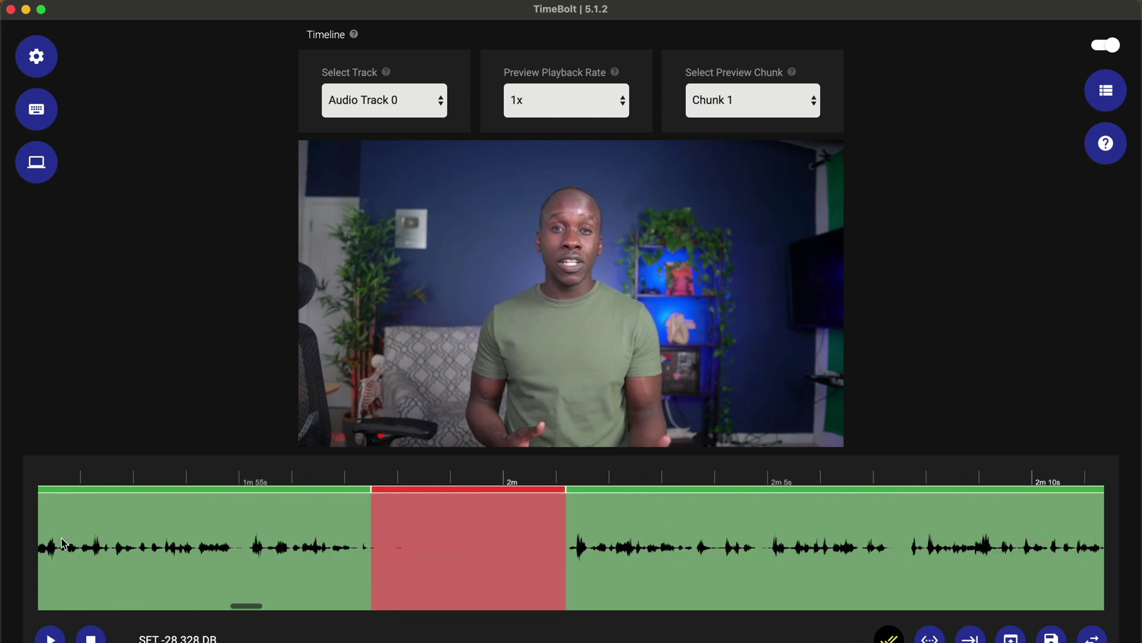
pyautogui.hscroll(-8, 63, 544)
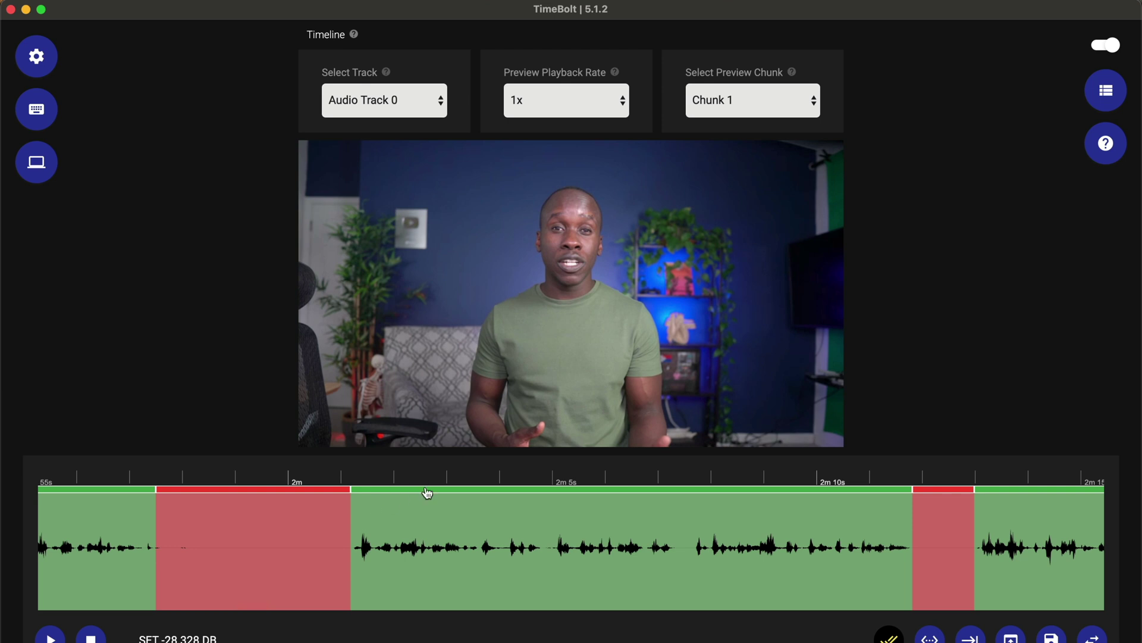
pyautogui.hscroll(15, 424, 496)
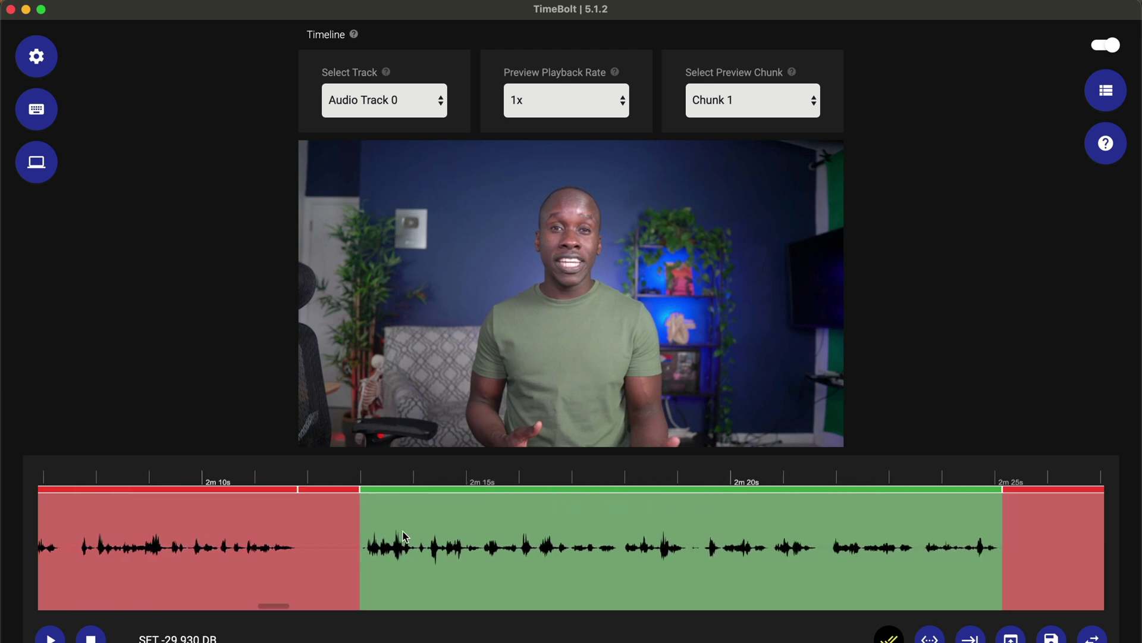
# Scroll down to the Silence Detection Options showing the -50.000 dB filter level
pyautogui.hscroll(13, 497, 530)
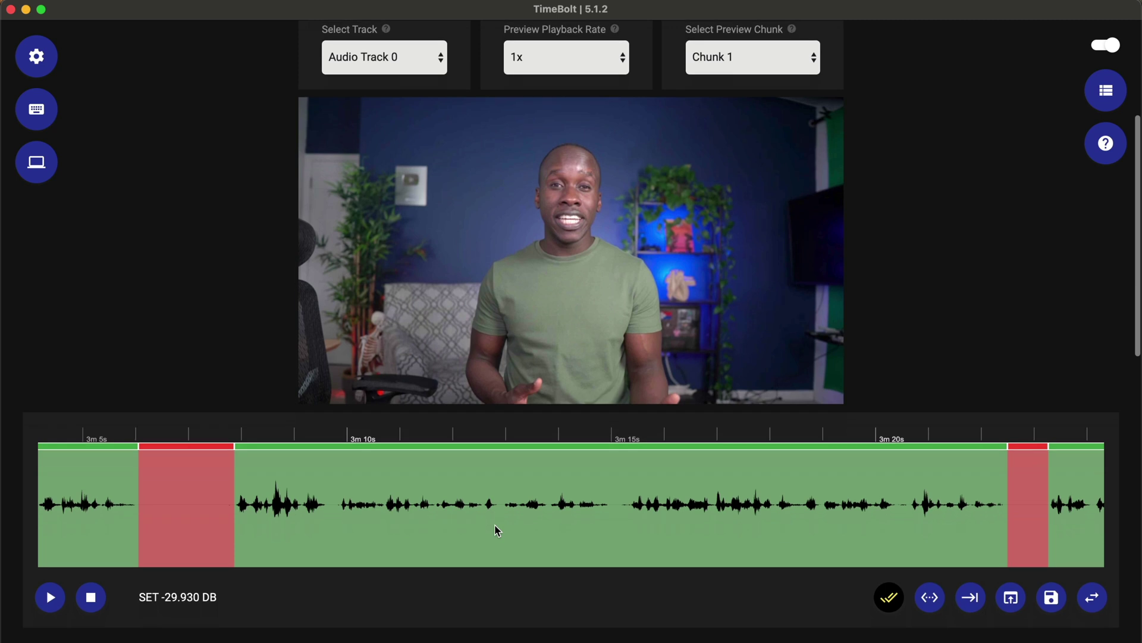
pyautogui.scroll(-4, 496, 529)
pyautogui.scroll(-4, 495, 526)
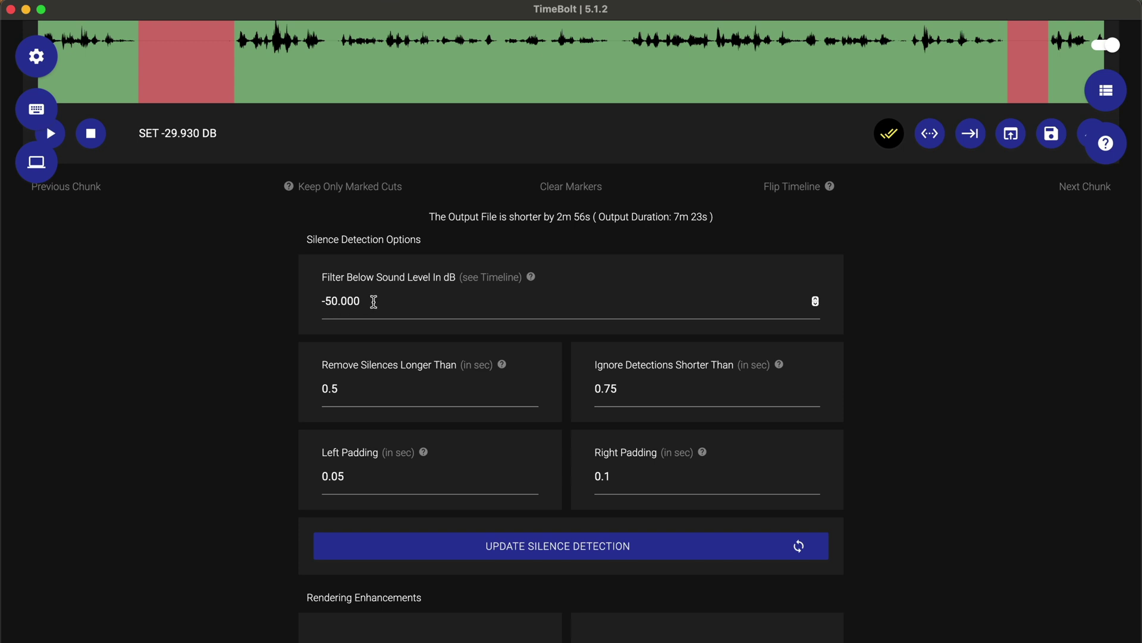
pyautogui.scroll(-1, 374, 301)
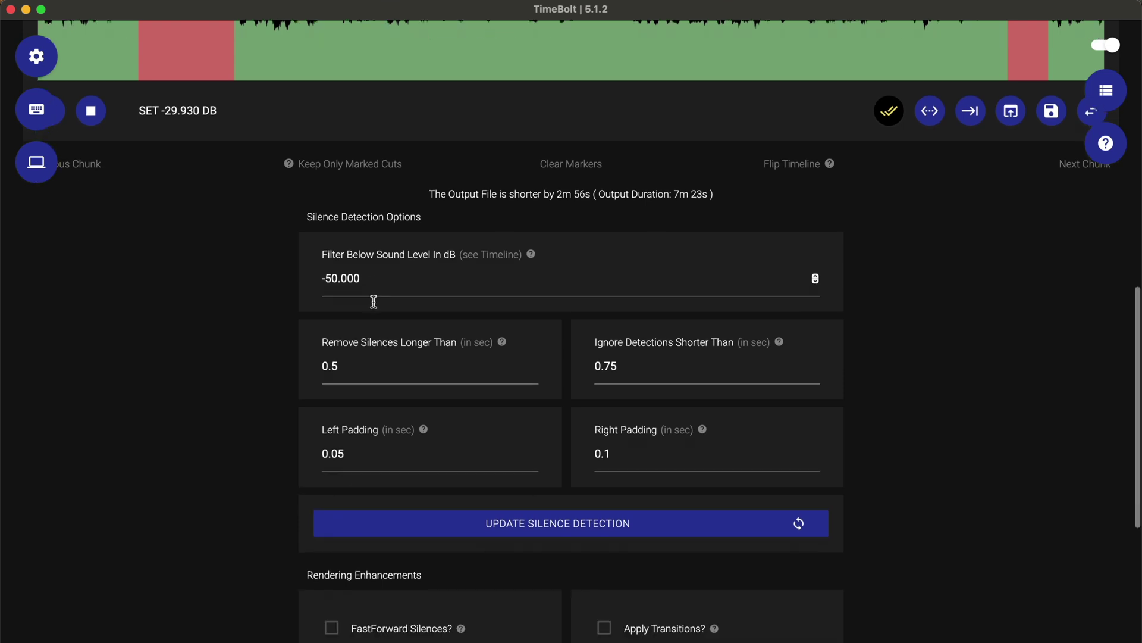
pyautogui.scroll(1, 373, 301)
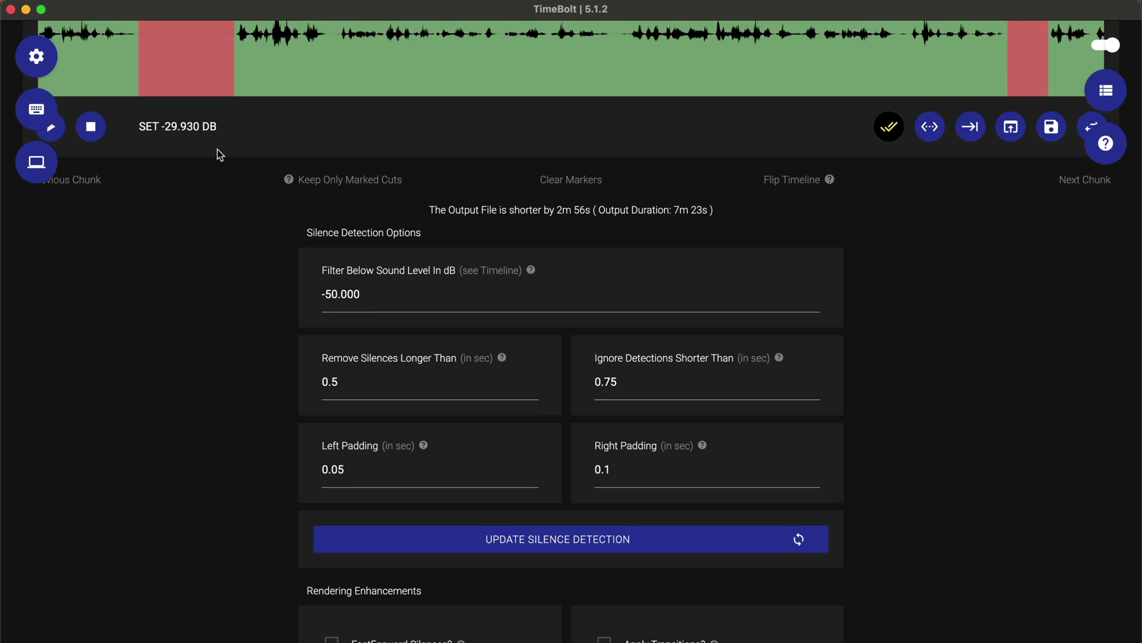
pyautogui.scroll(5, 218, 150)
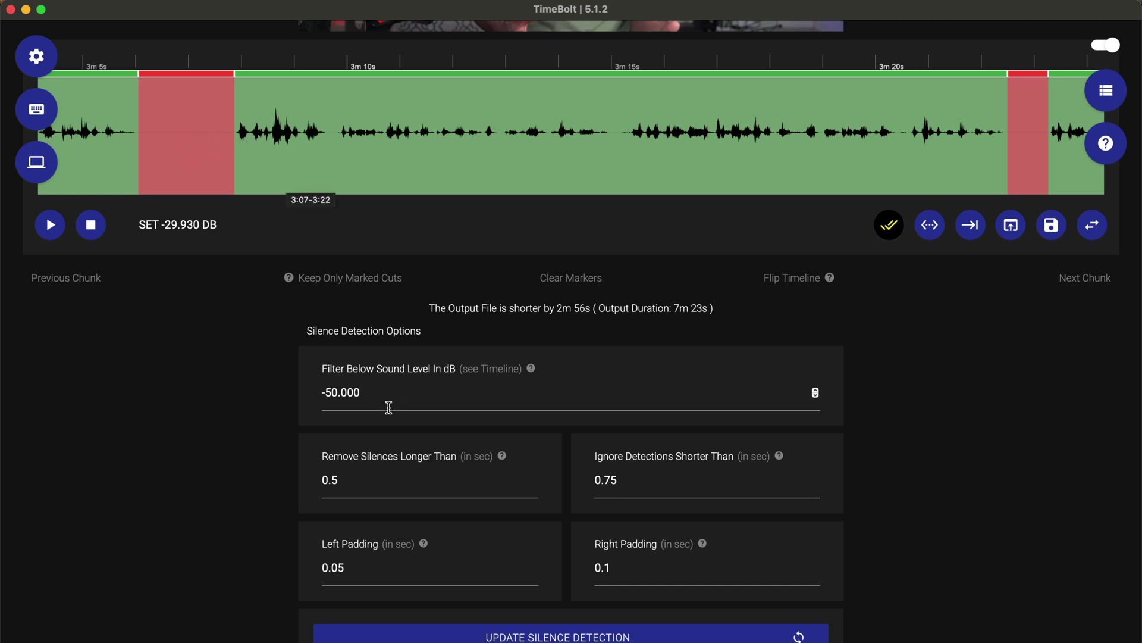
pyautogui.scroll(-8, 352, 403)
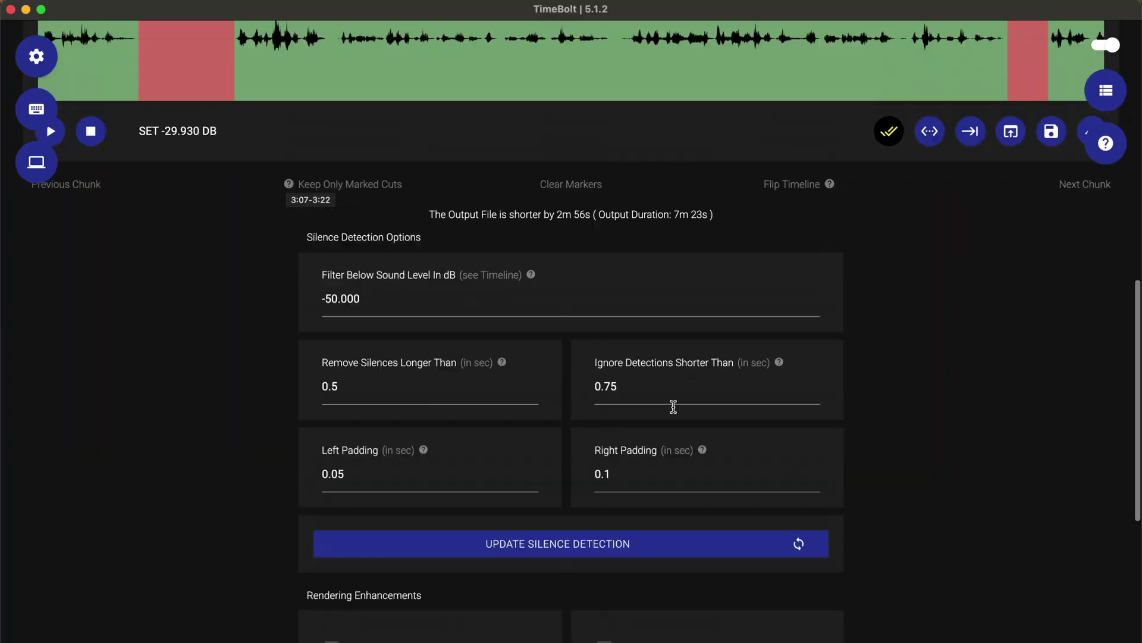
pyautogui.scroll(10, 674, 410)
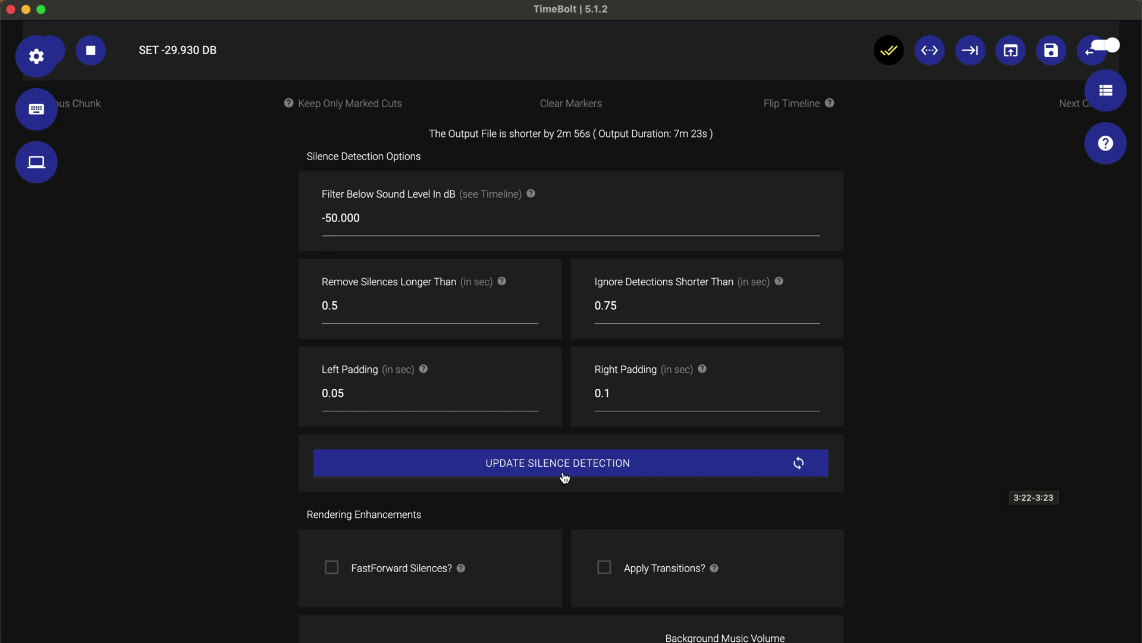
# Scroll down past Rendering Enhancements to Rendering Options and Additional Export Options
pyautogui.scroll(-3, 564, 478)
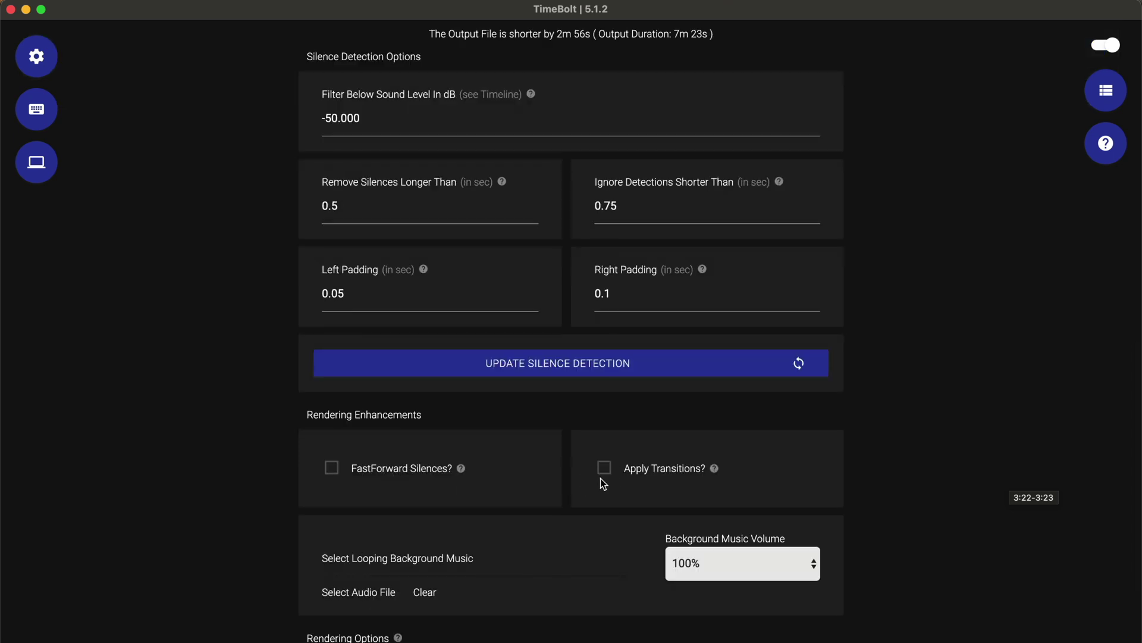
pyautogui.scroll(-10, 602, 479)
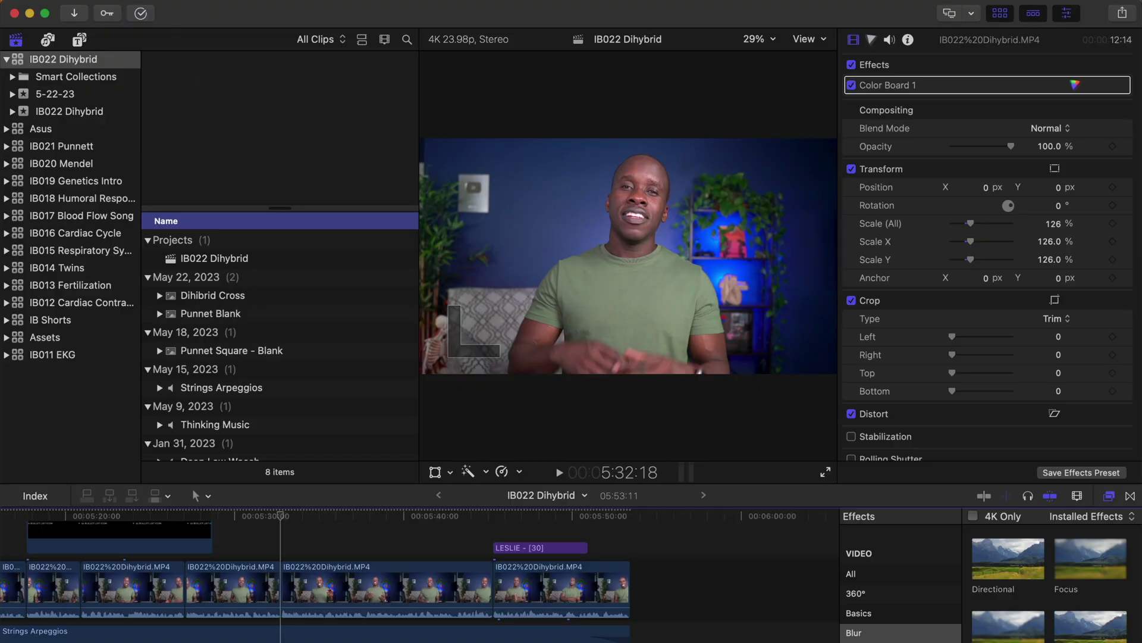
# Import IB022 Dihybrid.MP4.23.98.fcpxml from 01-Media as XML and accept the frame-boundary warnings
pyautogui.click(119, 1)
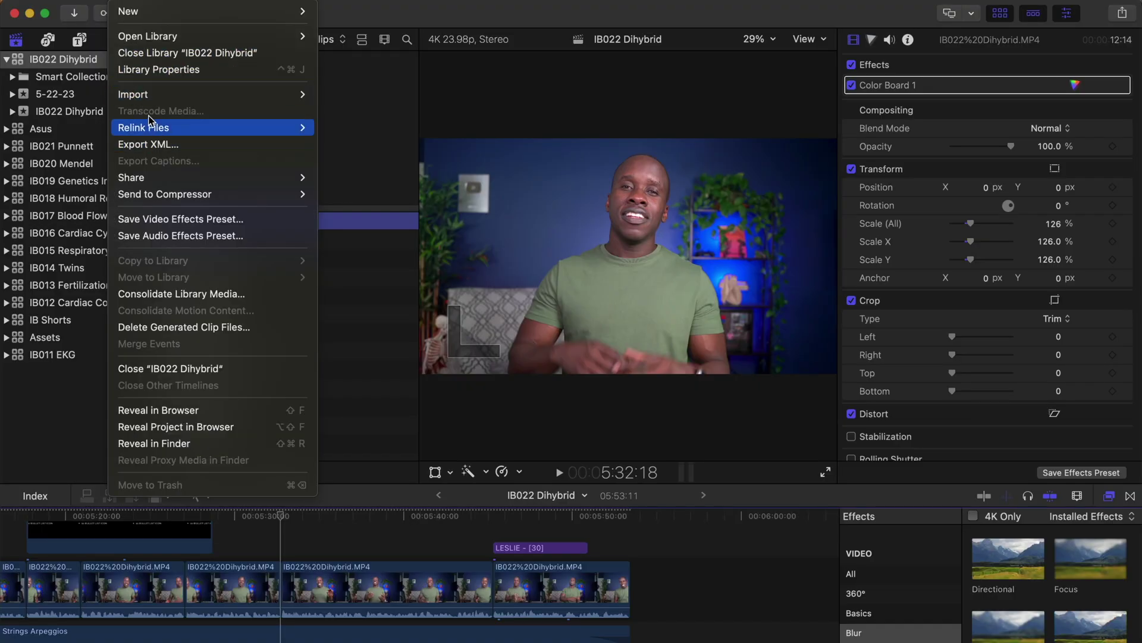
pyautogui.moveTo(156, 95)
pyautogui.click(357, 162)
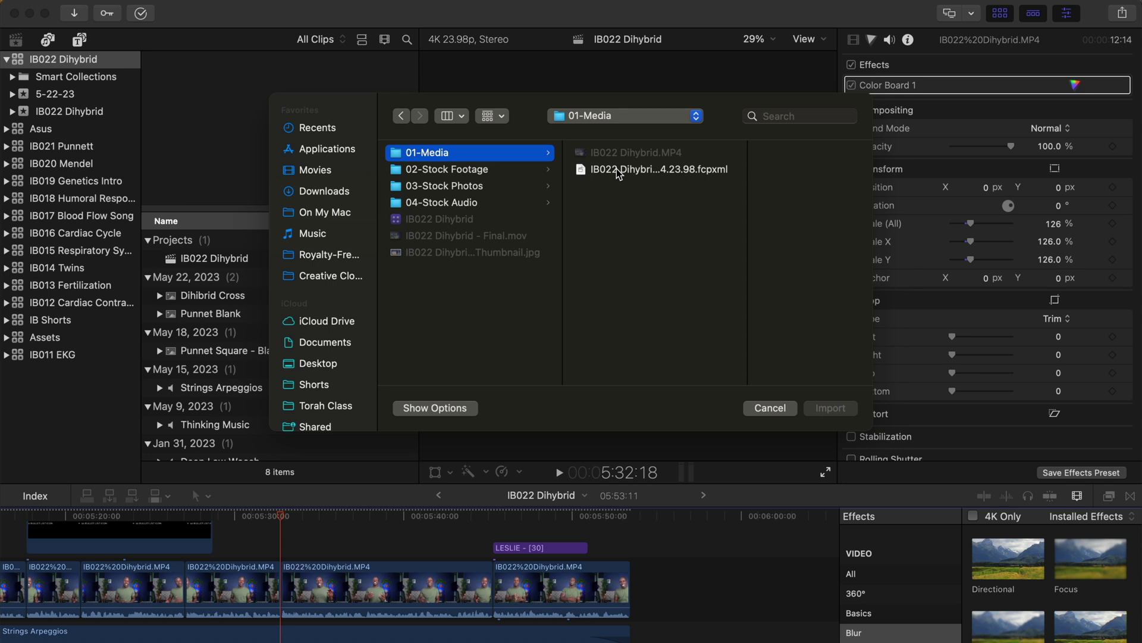
pyautogui.doubleClick(616, 169)
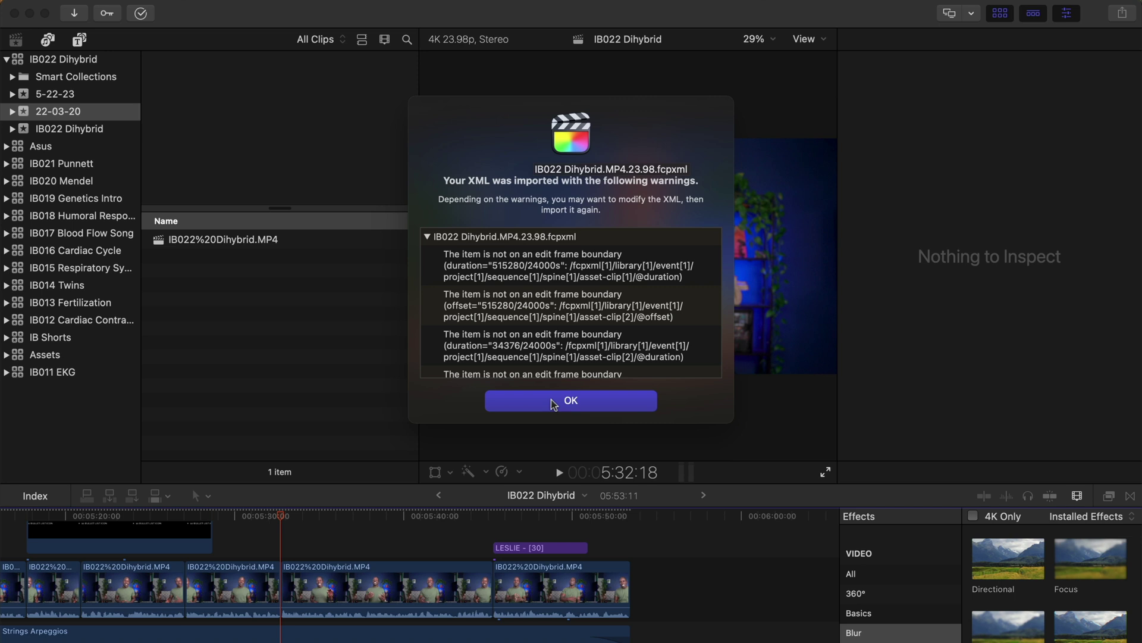
pyautogui.click(553, 401)
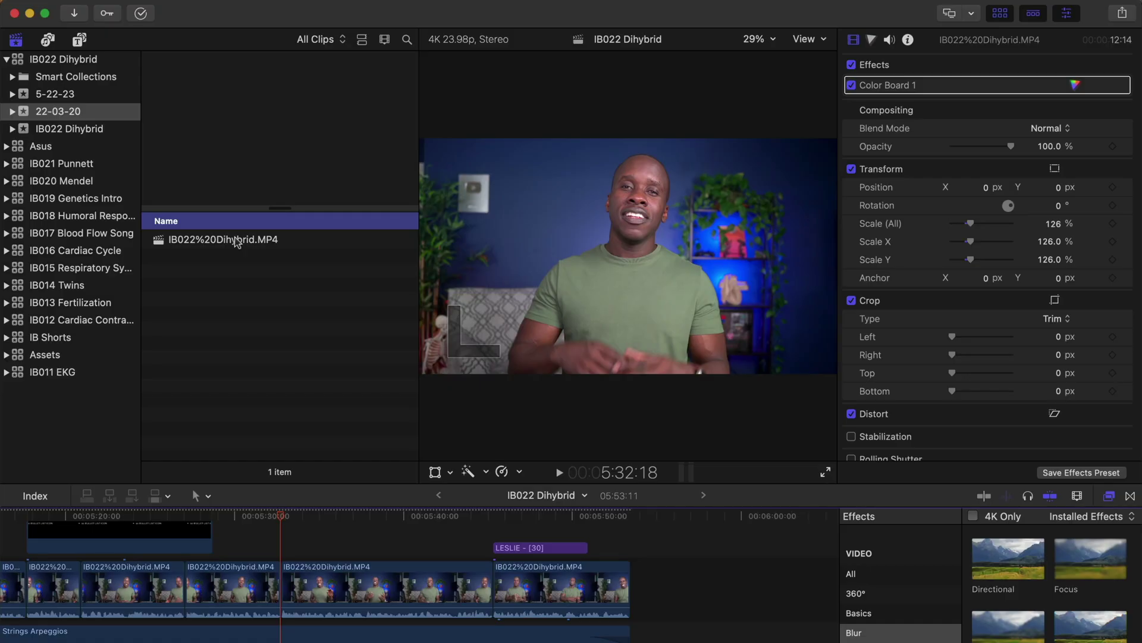
# Open the 05:55:01 IB022%20Dihybrid.MP4 project in the timeline and scroll through its cut clips
pyautogui.doubleClick(236, 240)
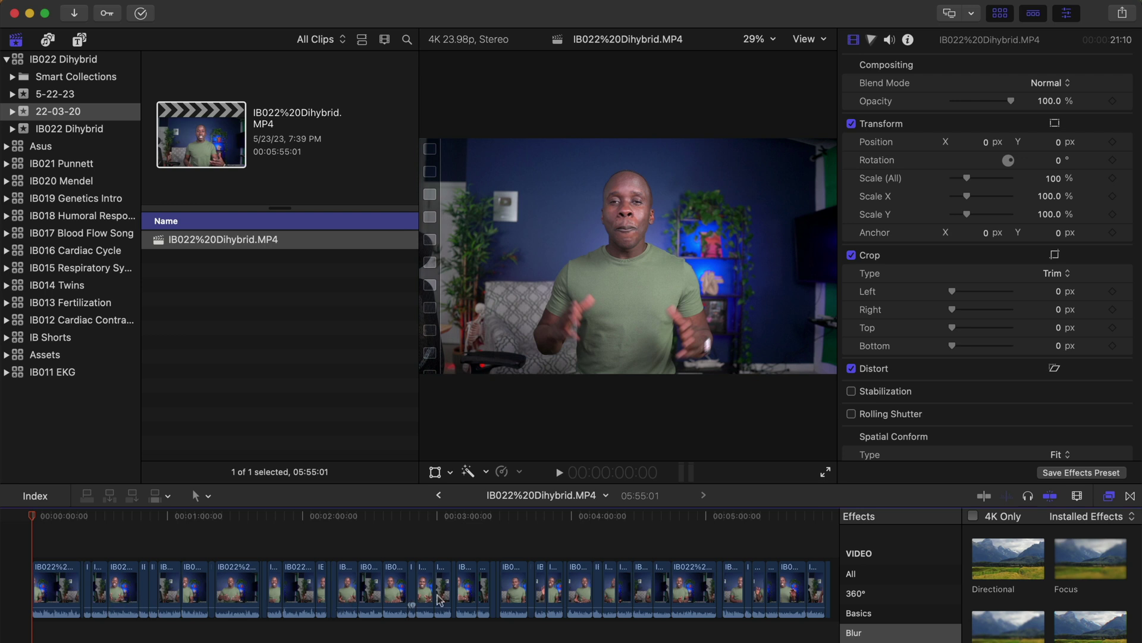
pyautogui.hscroll(2, 242, 636)
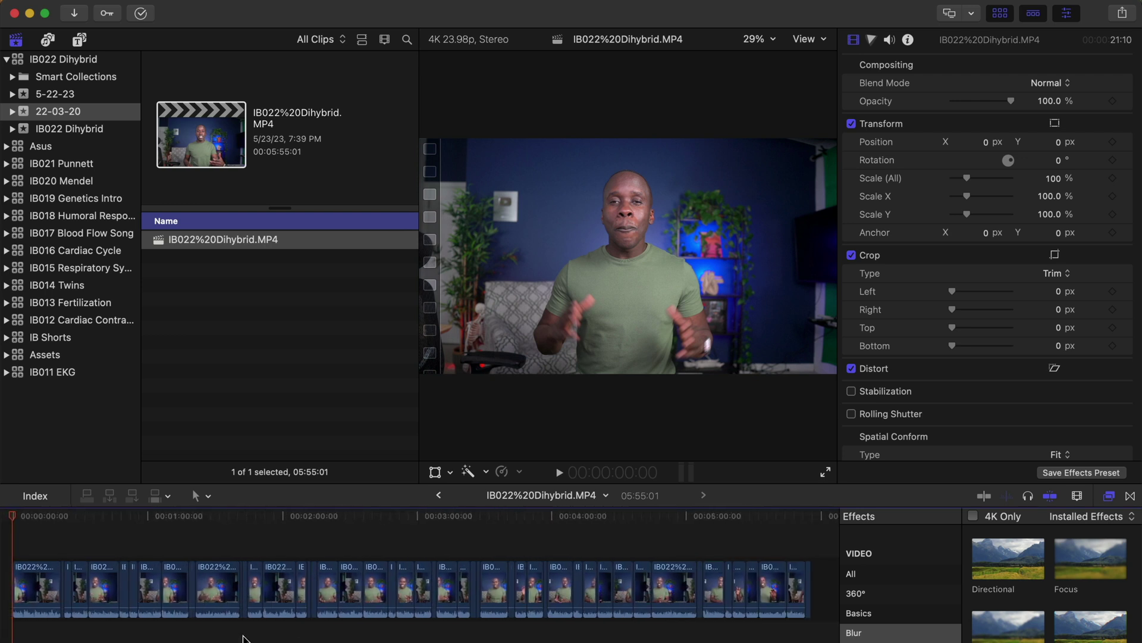